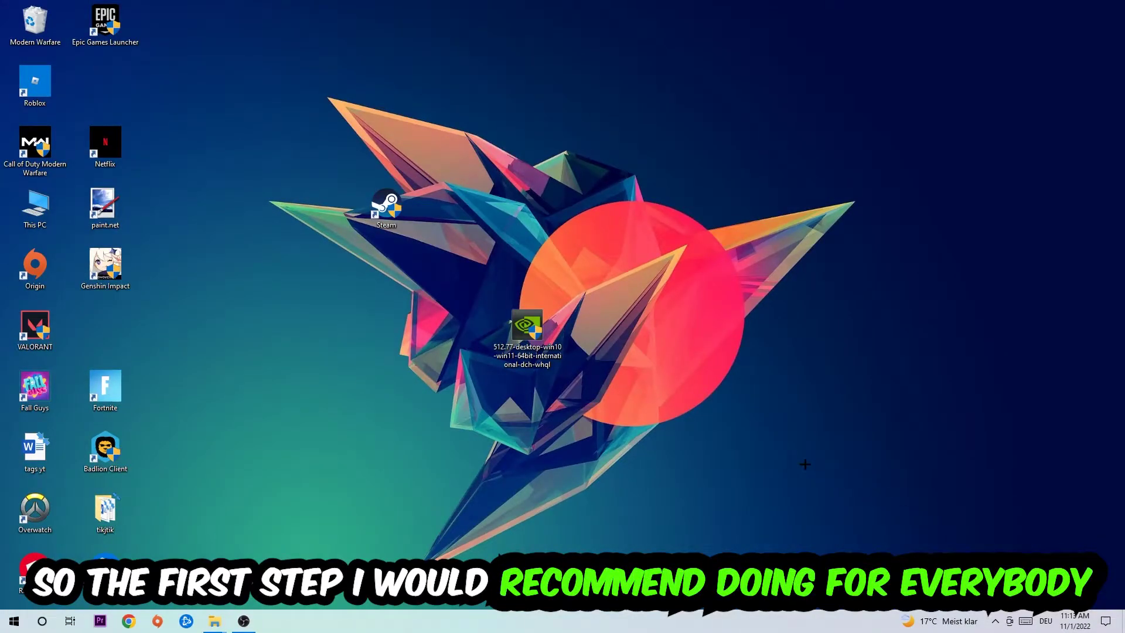
# Flush the DNS resolver cache by running ipconfig /flushdns in a maximized Command Prompt.
pyautogui.press('super+r')
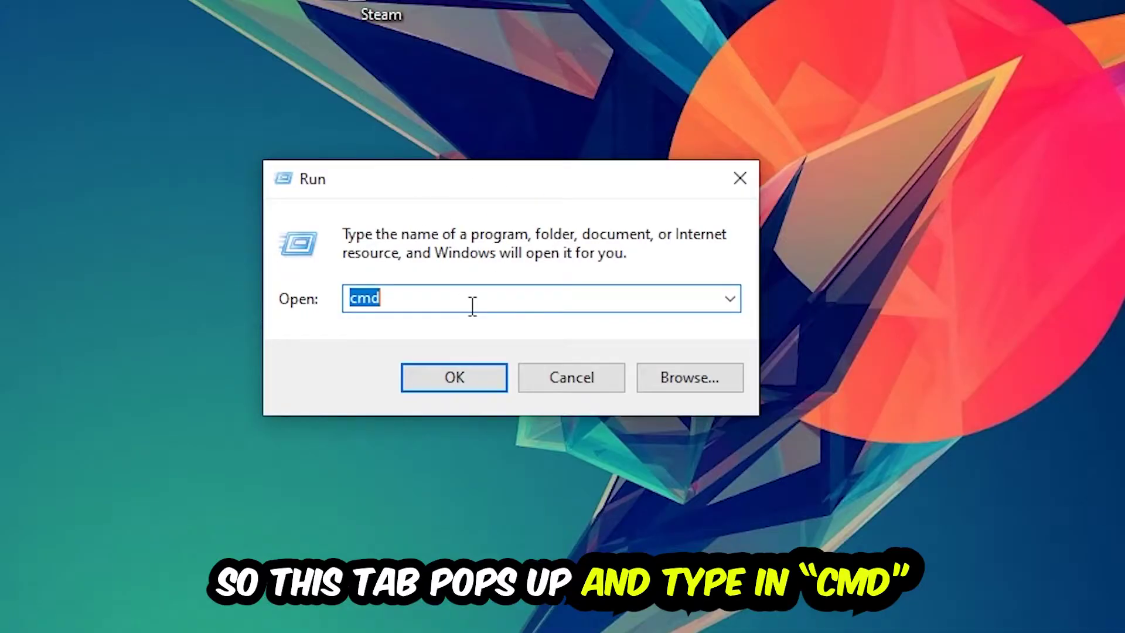
pyautogui.press('Return')
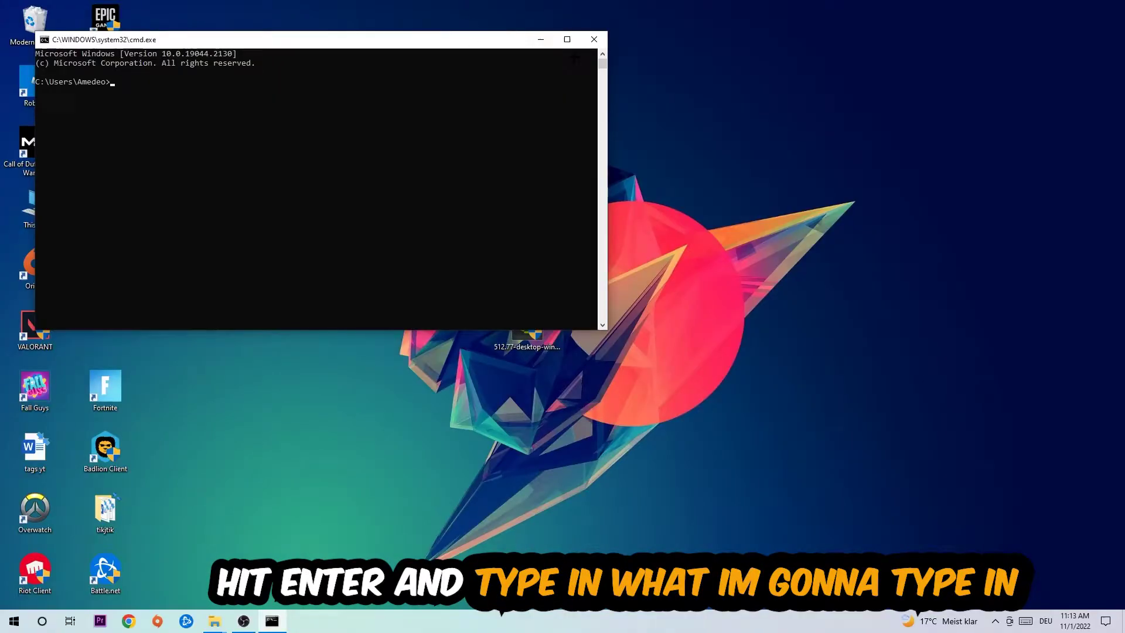
pyautogui.click(567, 39)
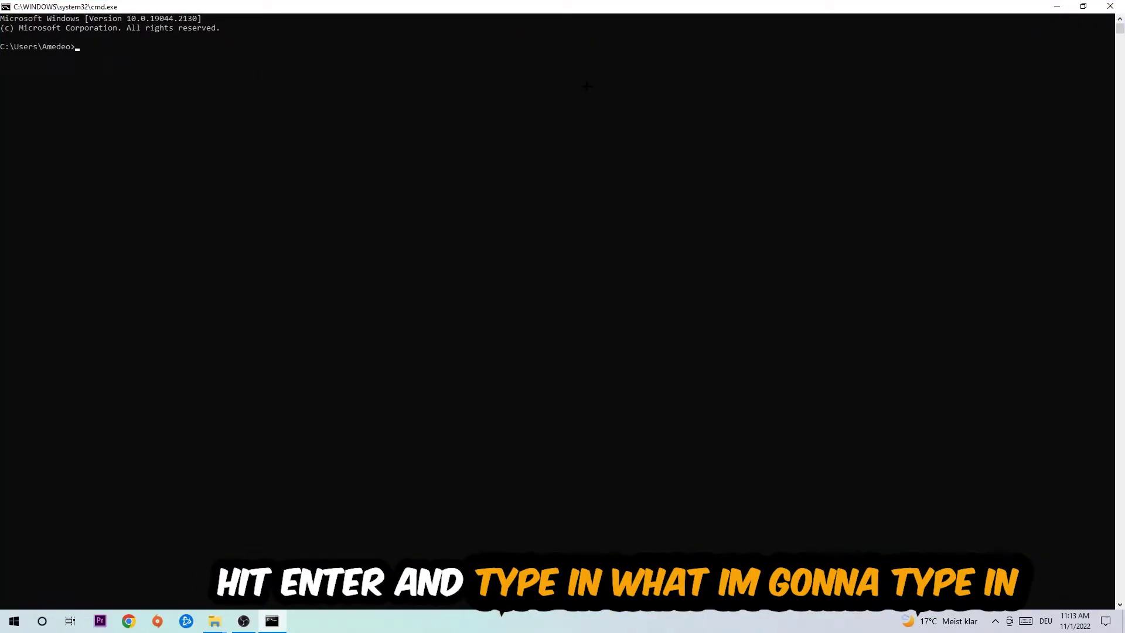
pyautogui.write('ip')
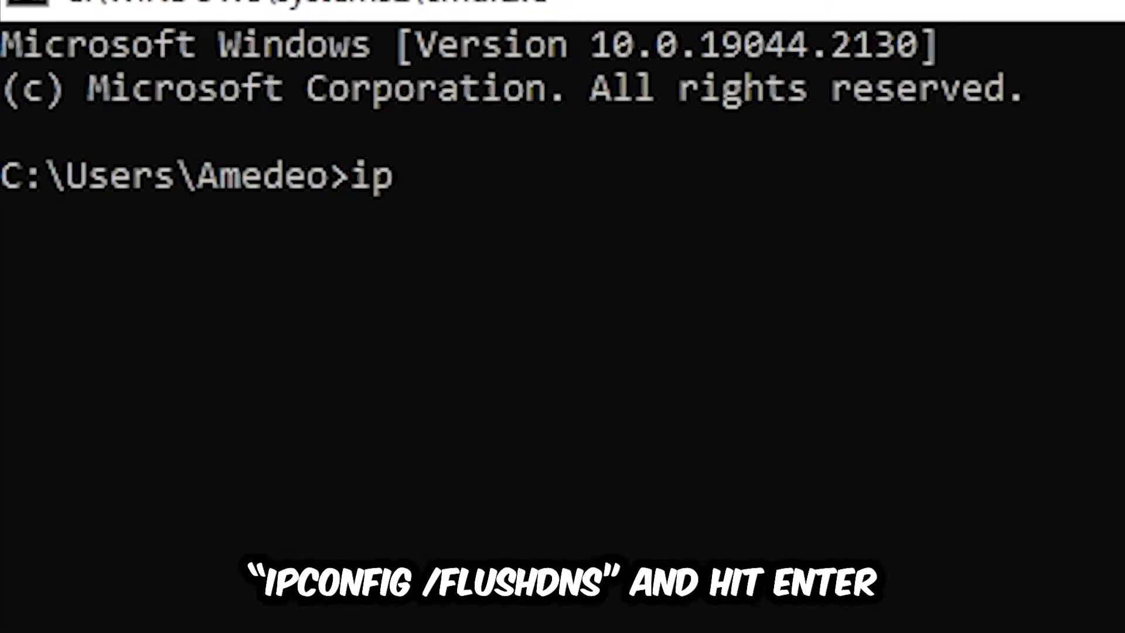
pyautogui.write('config ')
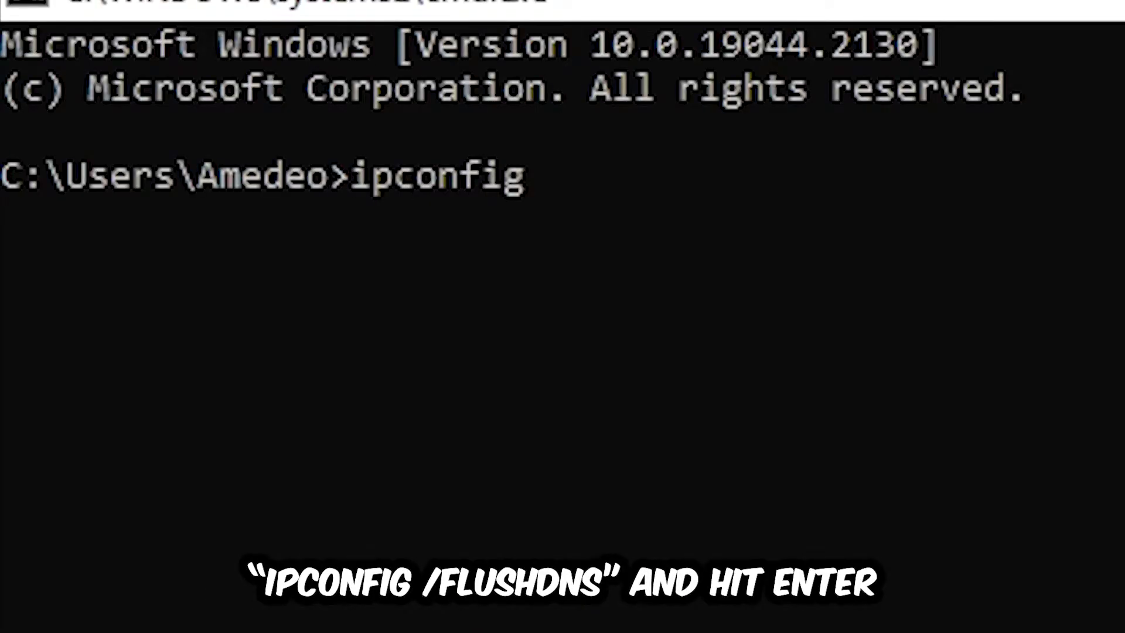
pyautogui.write('/flu')
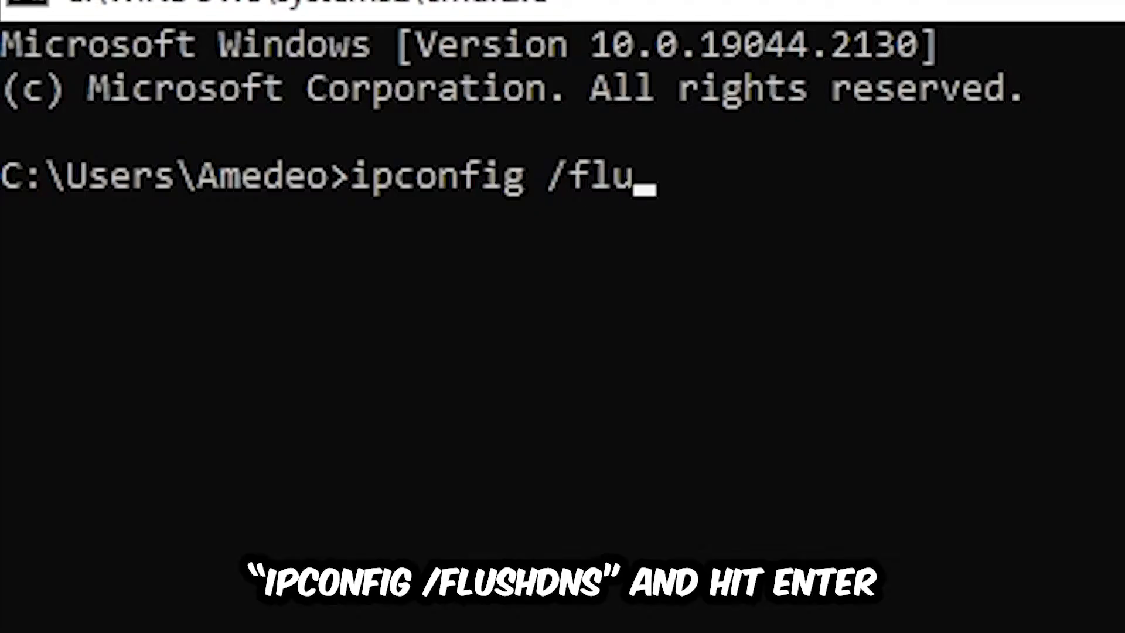
pyautogui.write('shdns')
pyautogui.press('Return')
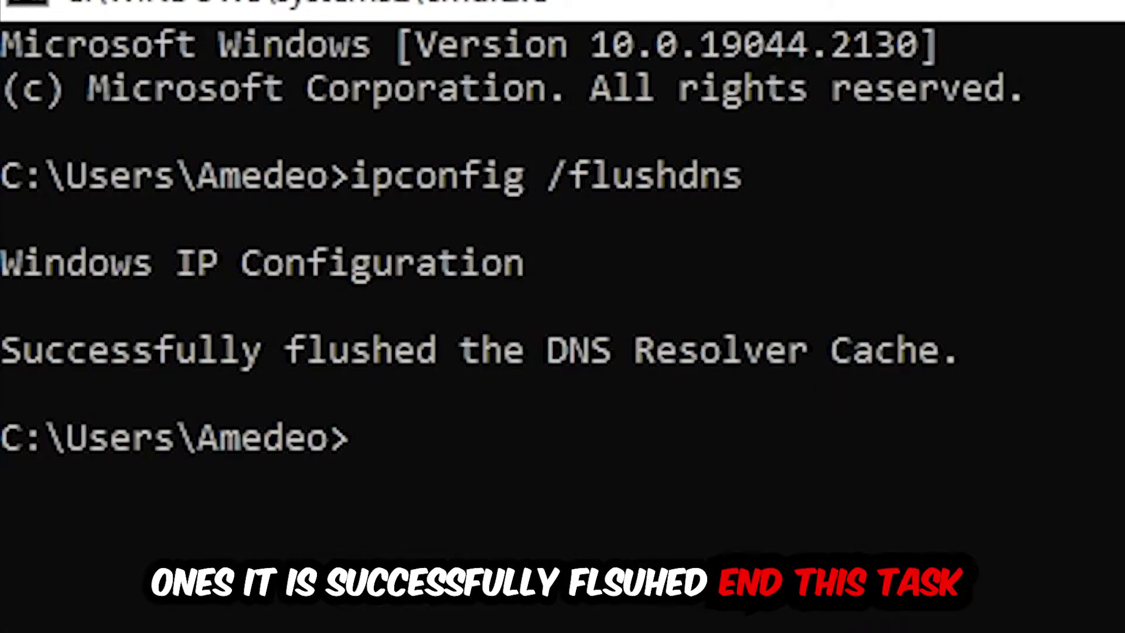
# Close Command Prompt and go to the Network & Internet page in Windows Settings.
pyautogui.click(1109, 7)
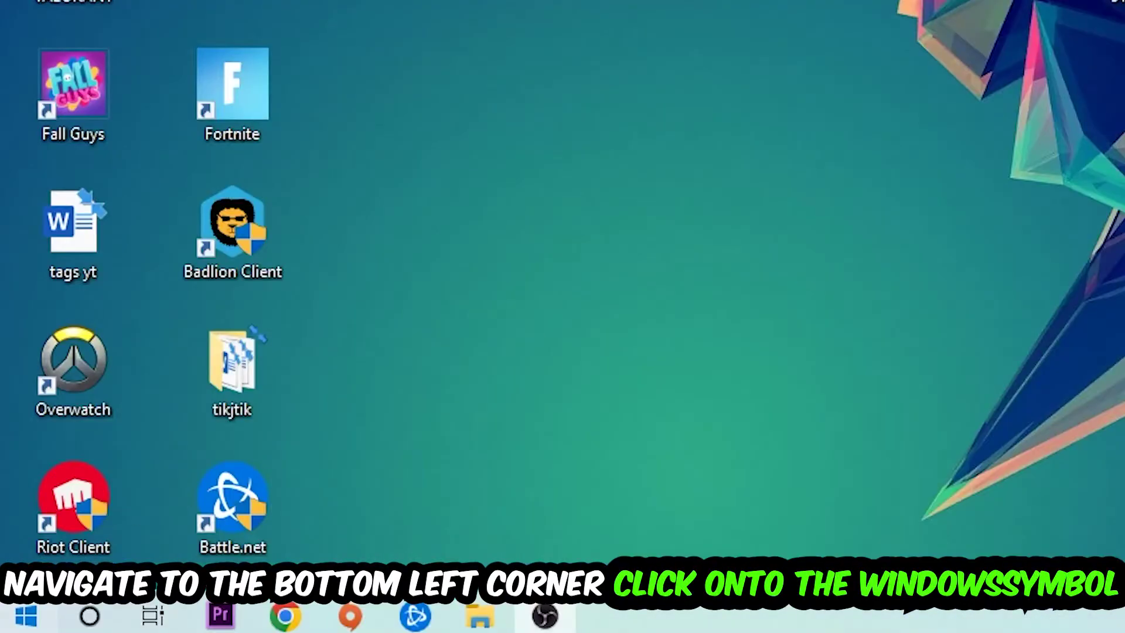
pyautogui.click(13, 622)
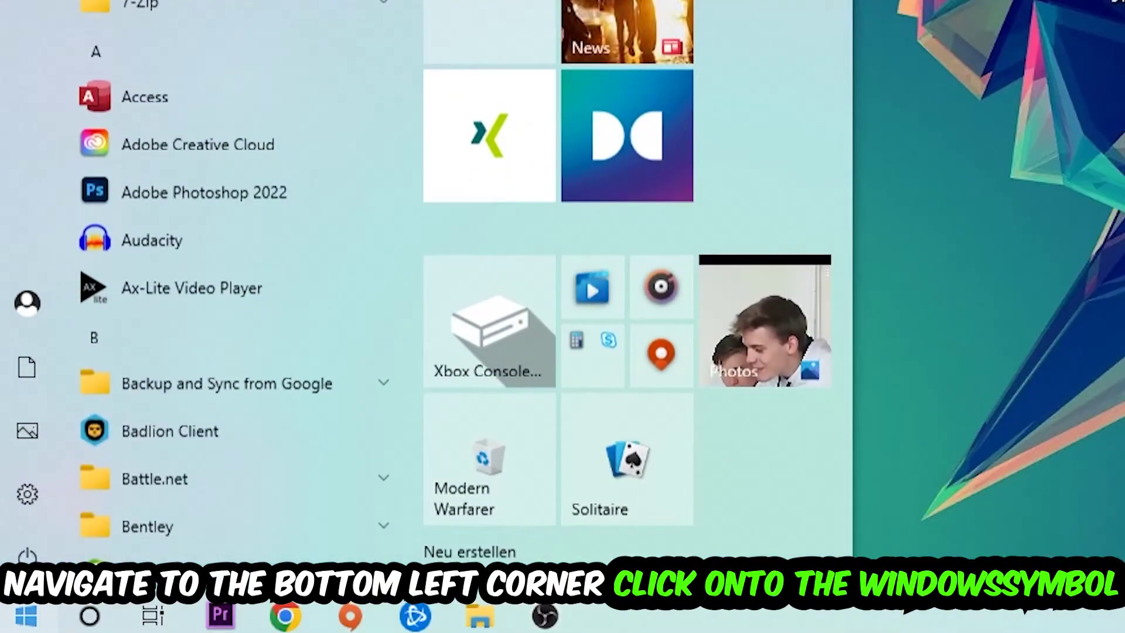
pyautogui.click(26, 497)
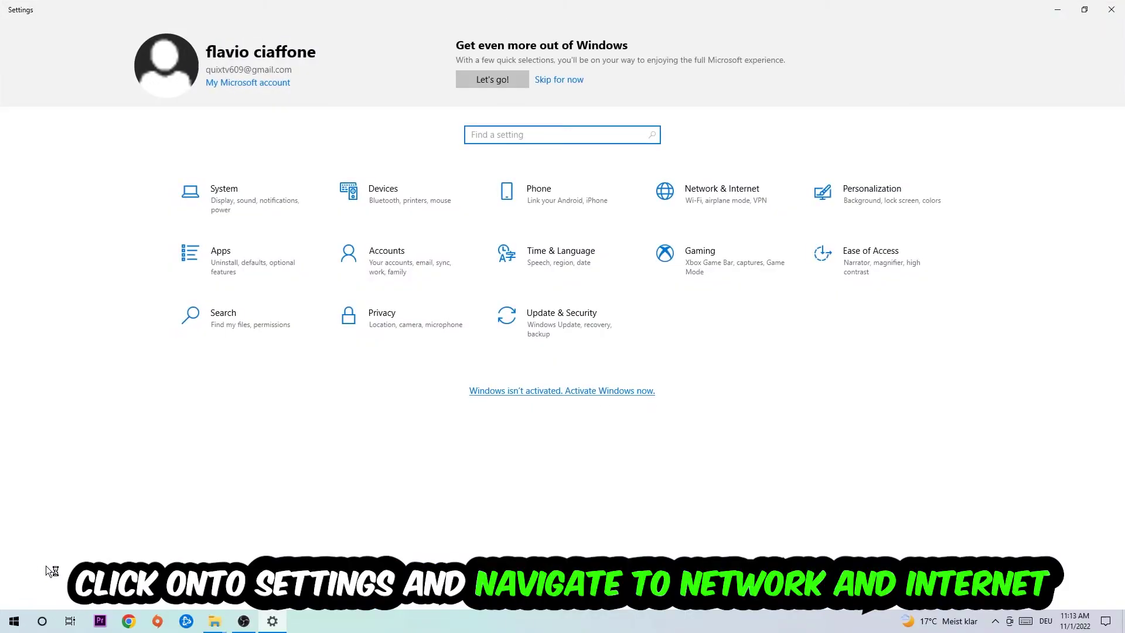
pyautogui.click(722, 193)
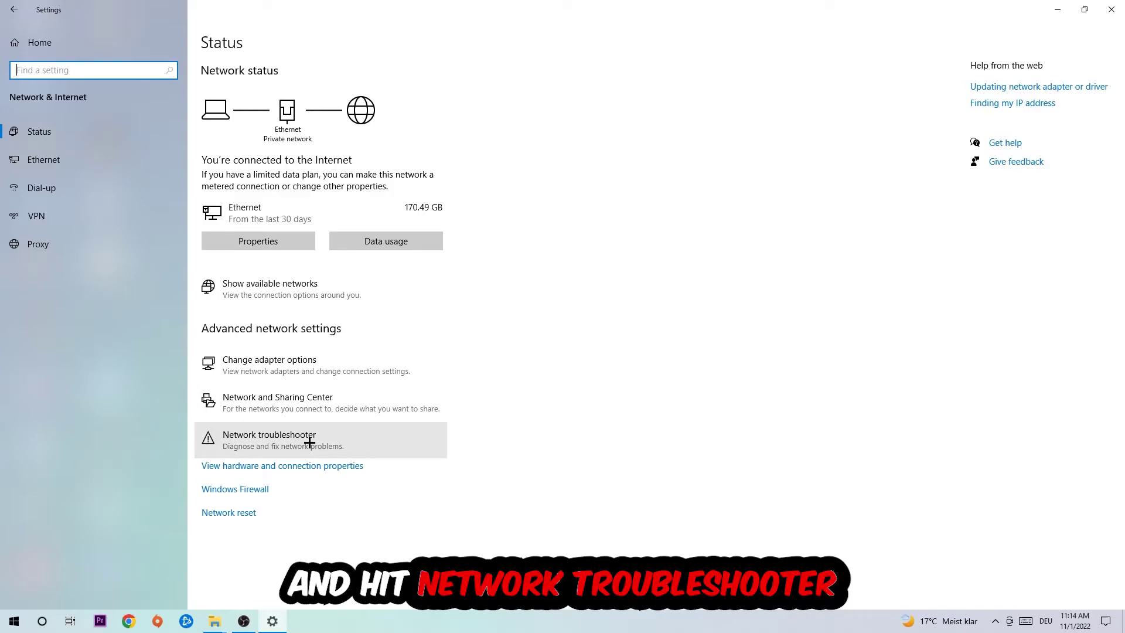
# Reach Ethernet Properties through Network and Sharing Center and the Ethernet Status window.
pyautogui.click(342, 401)
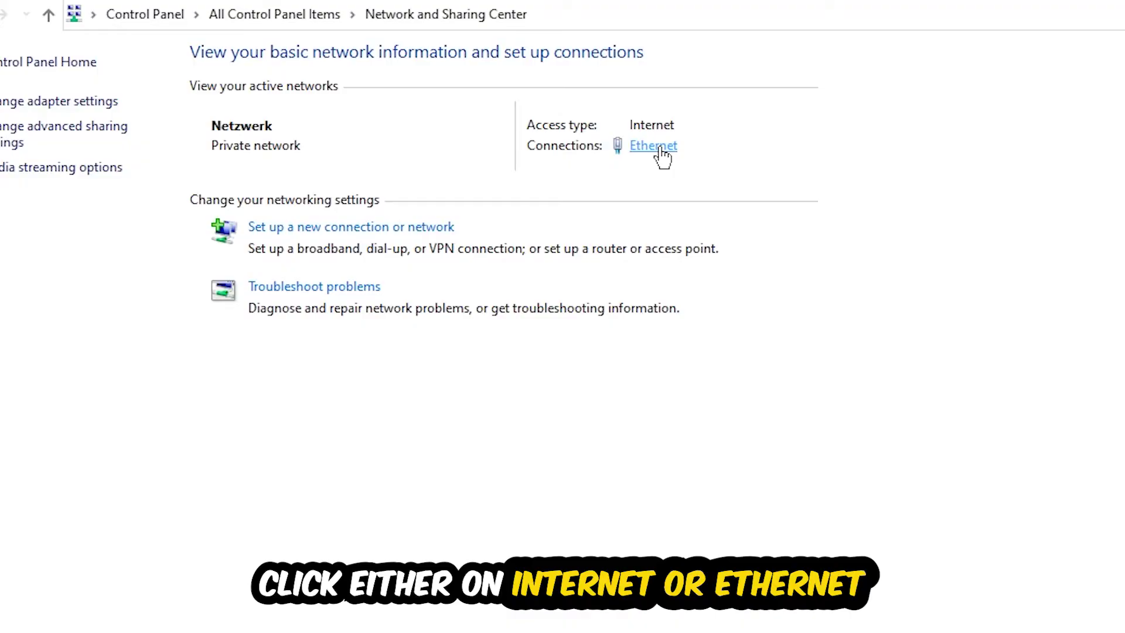
pyautogui.click(654, 145)
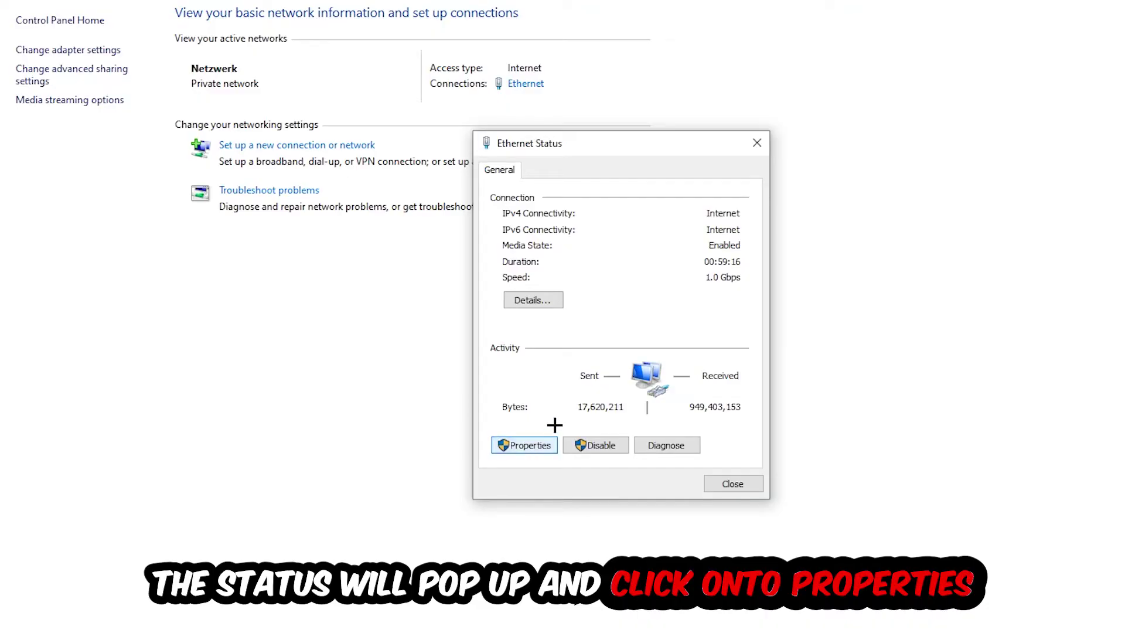
pyautogui.click(528, 445)
pyautogui.moveTo(610, 151); pyautogui.dragTo(622, 94)
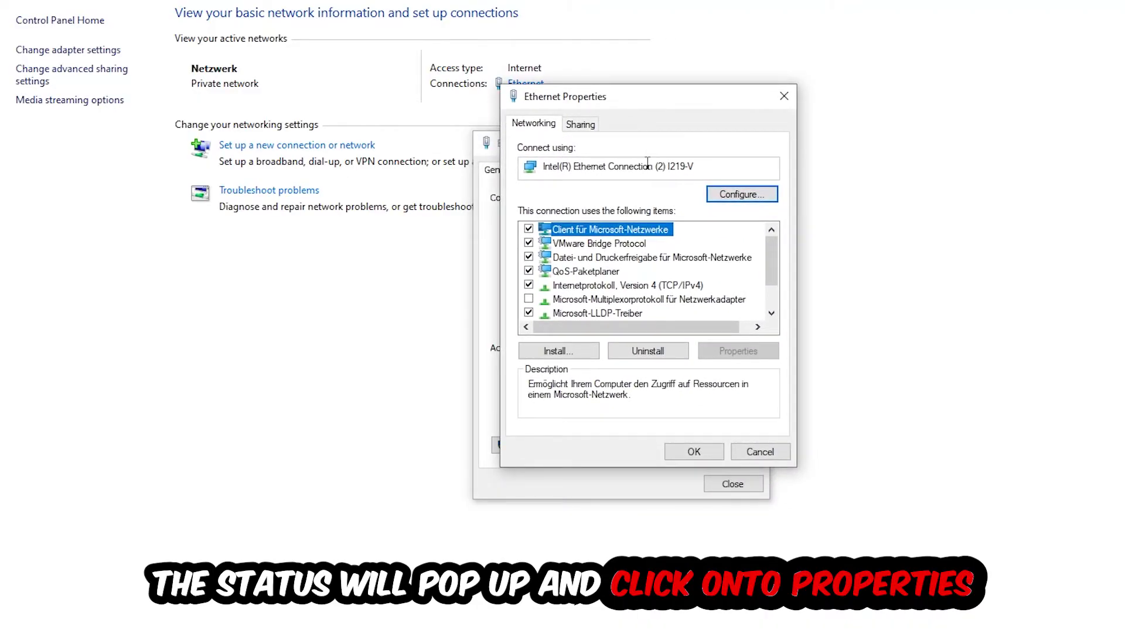
# Set Ethernet IPv4 to 'Use the following DNS server addresses', then close all connection dialogs.
pyautogui.doubleClick(602, 284)
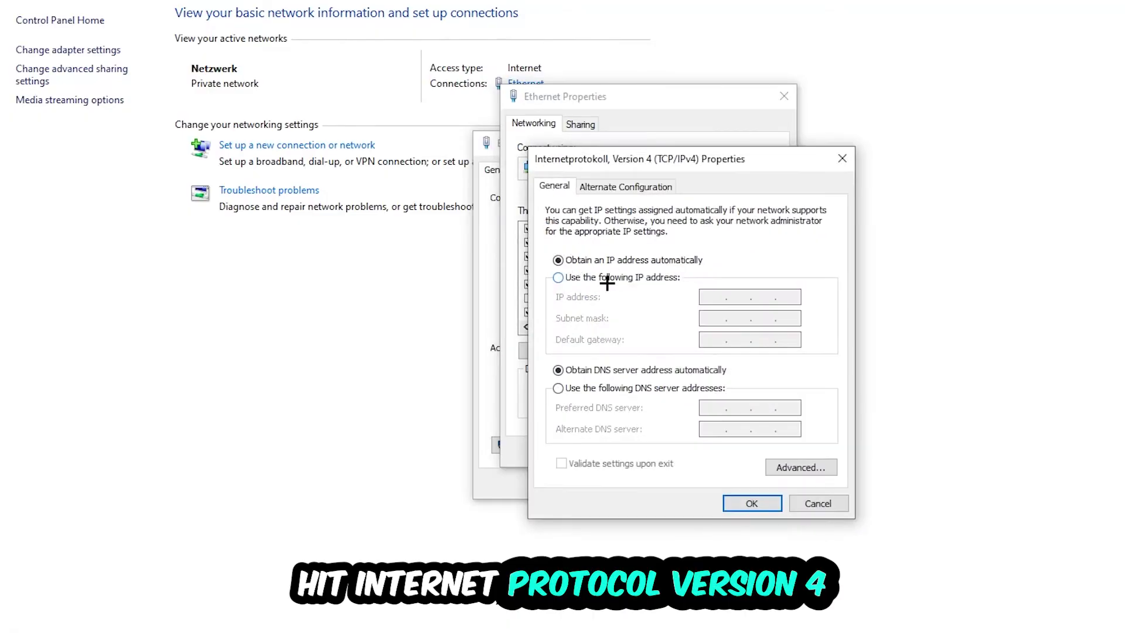
pyautogui.click(579, 390)
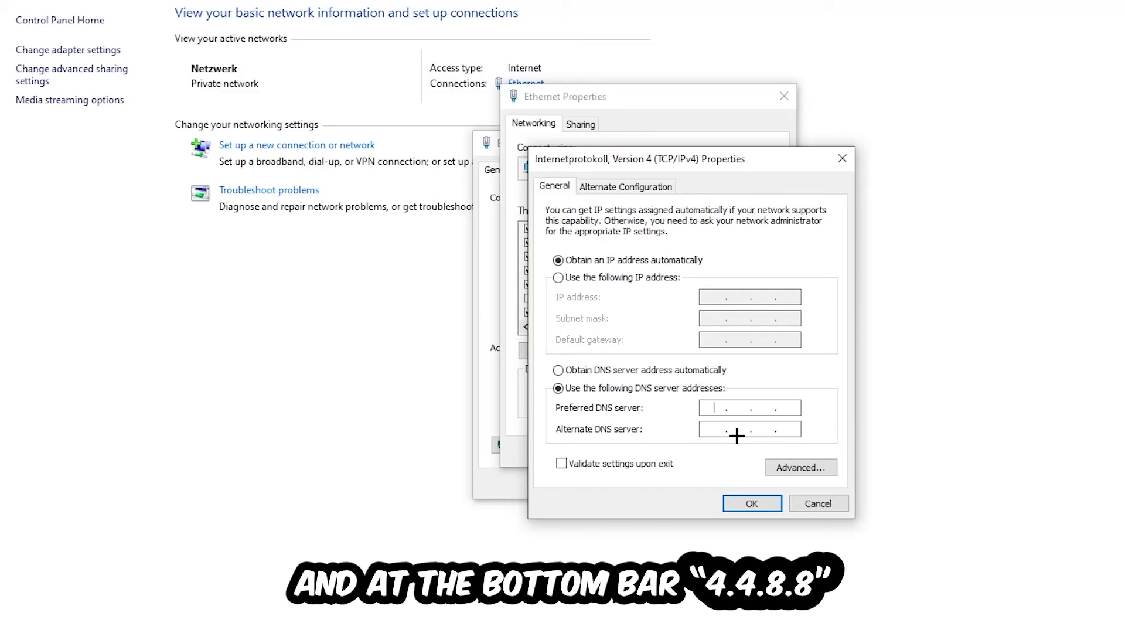
pyautogui.click(753, 502)
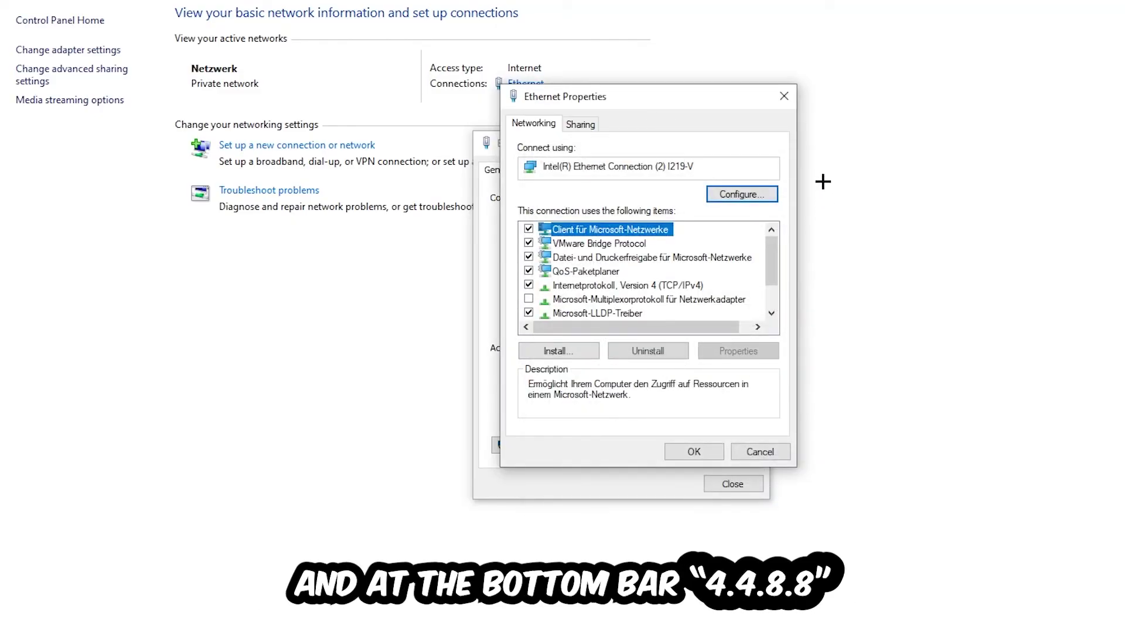
pyautogui.click(784, 96)
pyautogui.click(758, 144)
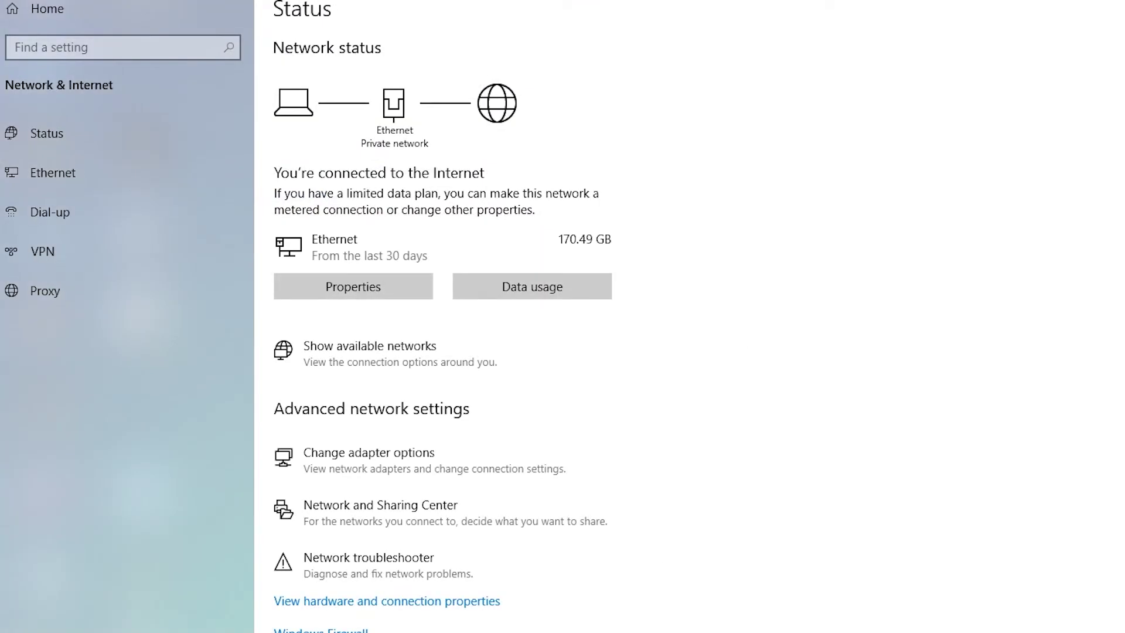